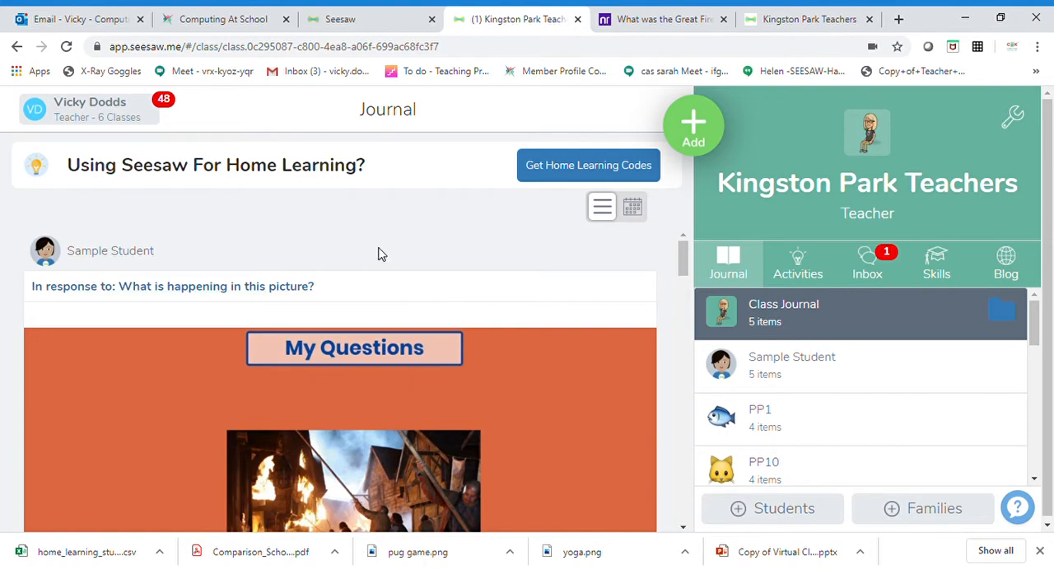
Open the Kingston Park Teachers class and read through its instructions for getting students signed in.
left_click(127, 116)
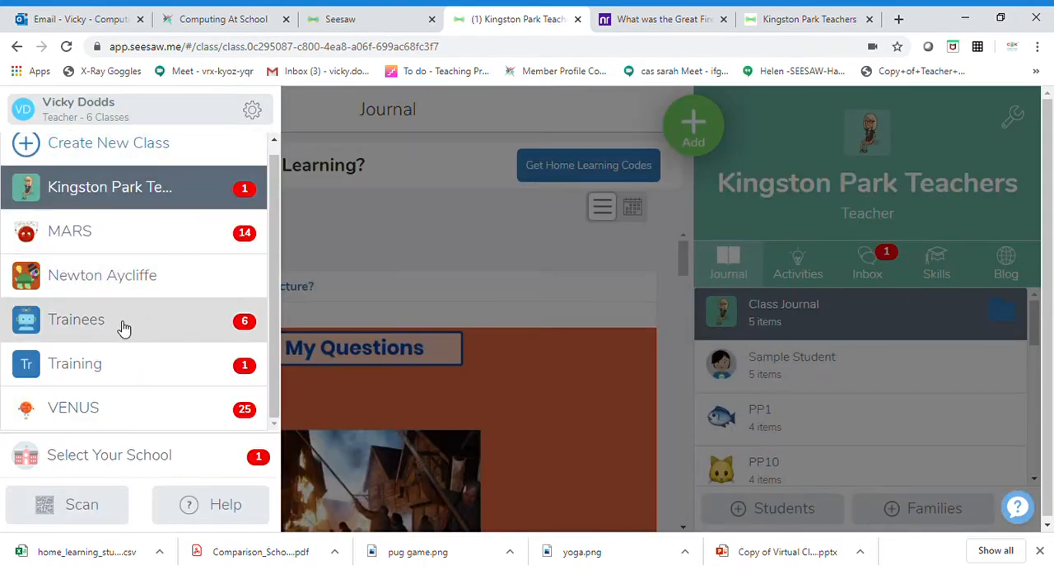
left_click(128, 191)
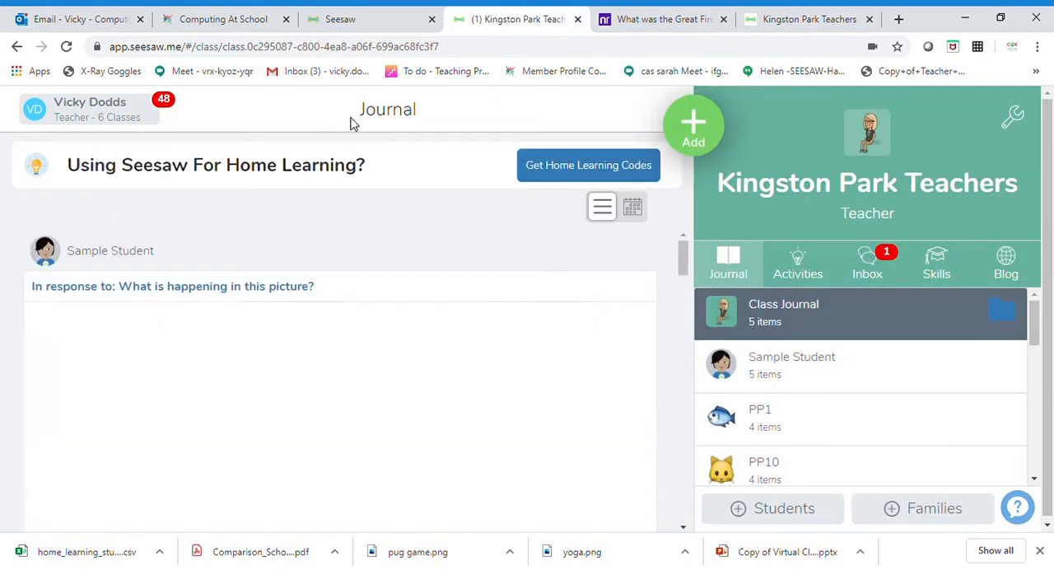
left_click(773, 508)
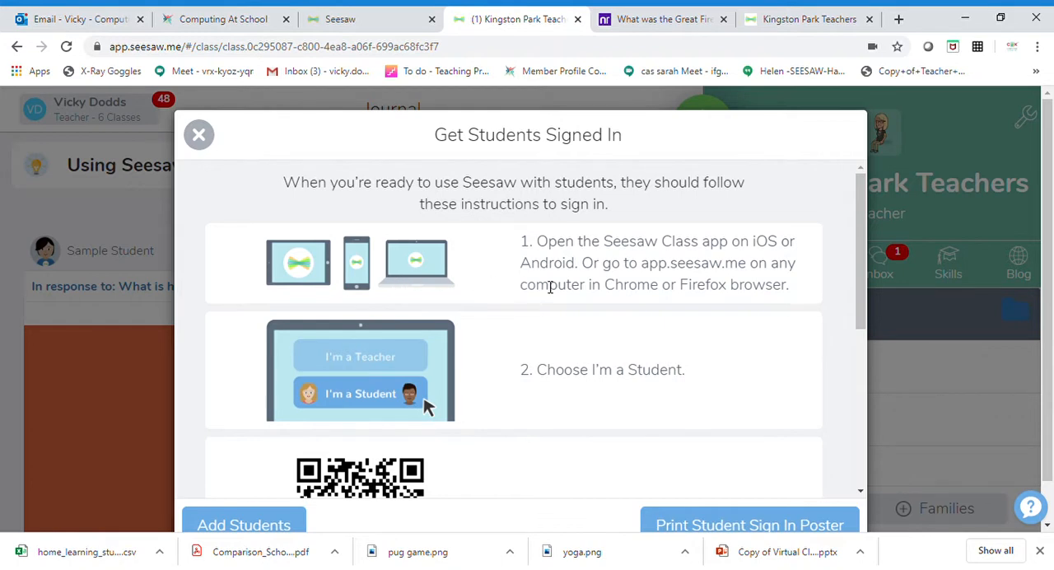
scroll(549, 288, "down", 1)
scroll(551, 299, "down", 1)
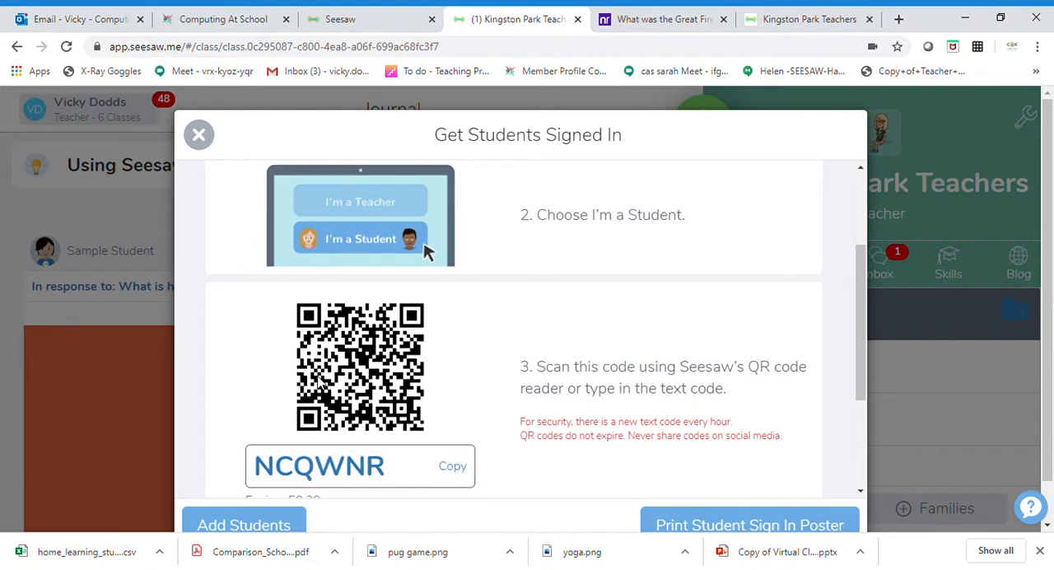
scroll(333, 378, "down", 1)
scroll(340, 377, "down", 1)
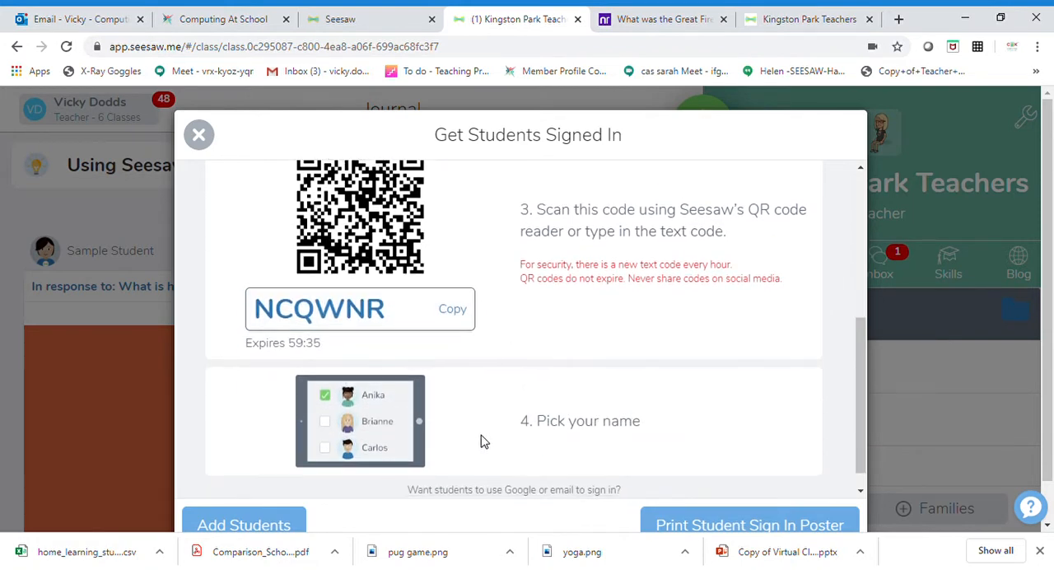
scroll(480, 441, "down", 1)
scroll(485, 441, "up", 2)
scroll(485, 440, "down", 2)
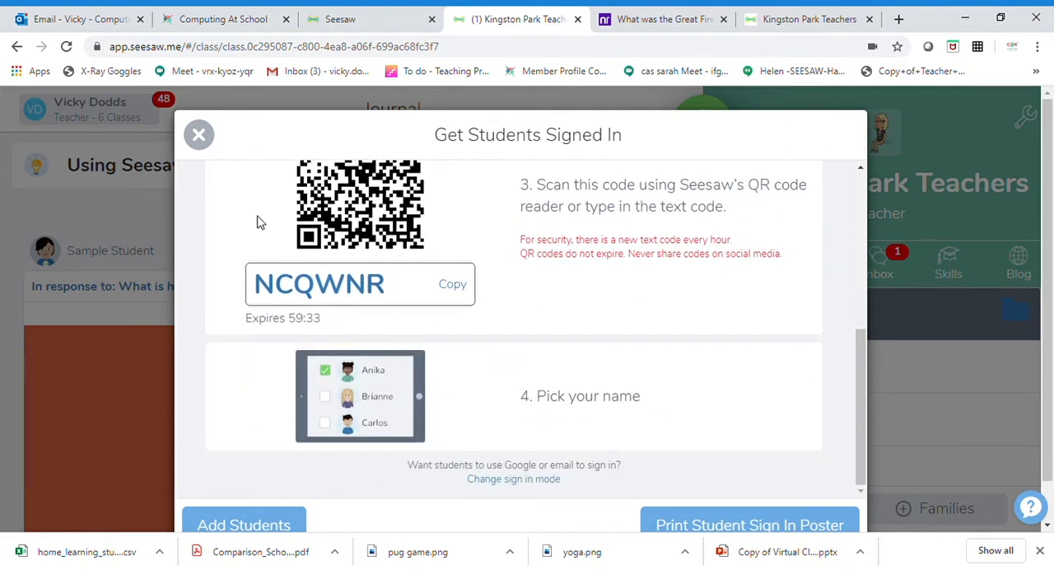
Bulk-add five students to the class by entering their first names one per line, and confirm the addition.
left_click(270, 527)
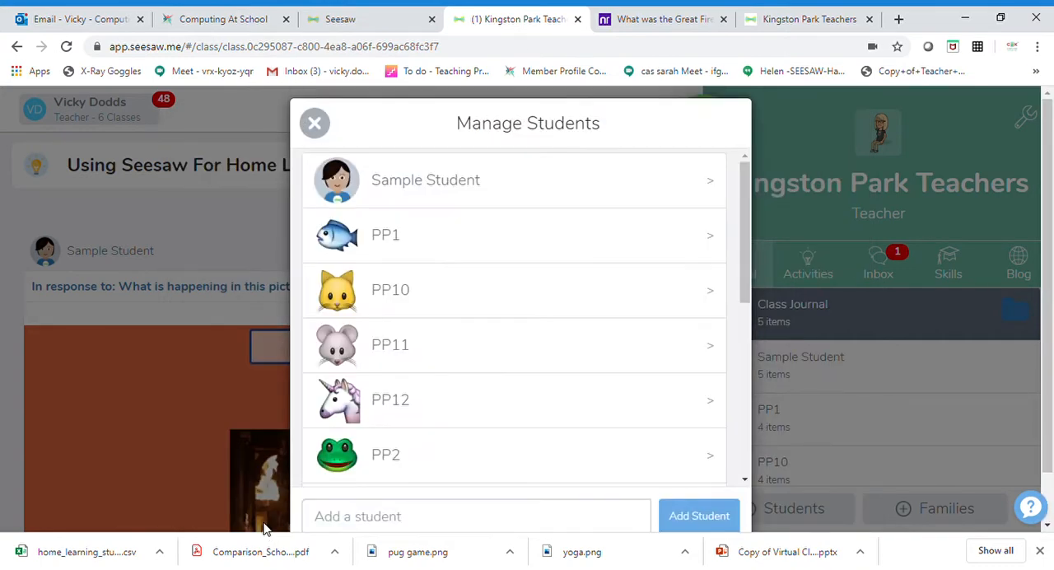
scroll(449, 411, "down", 2)
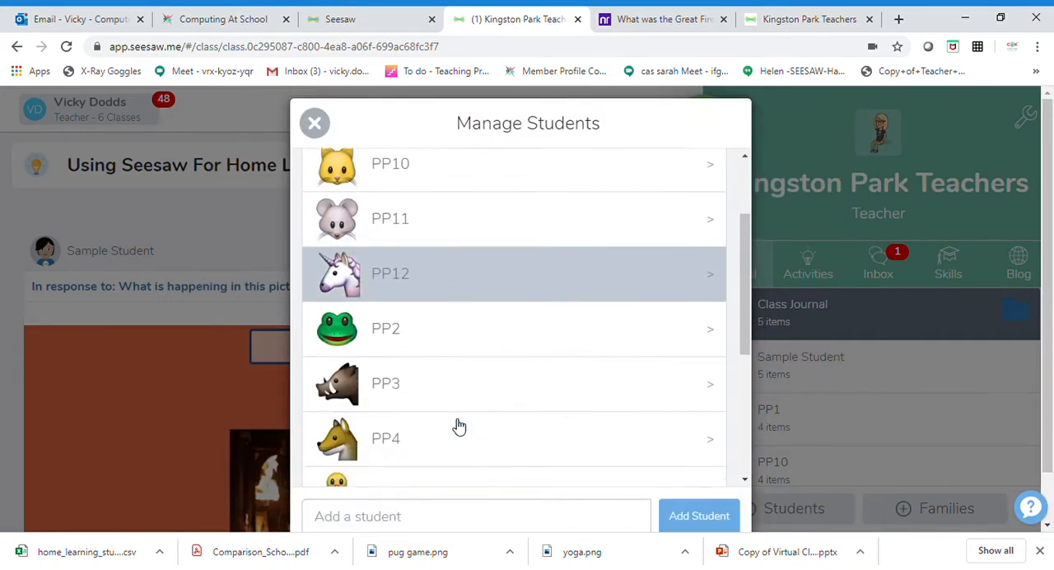
scroll(487, 482, "down", 5)
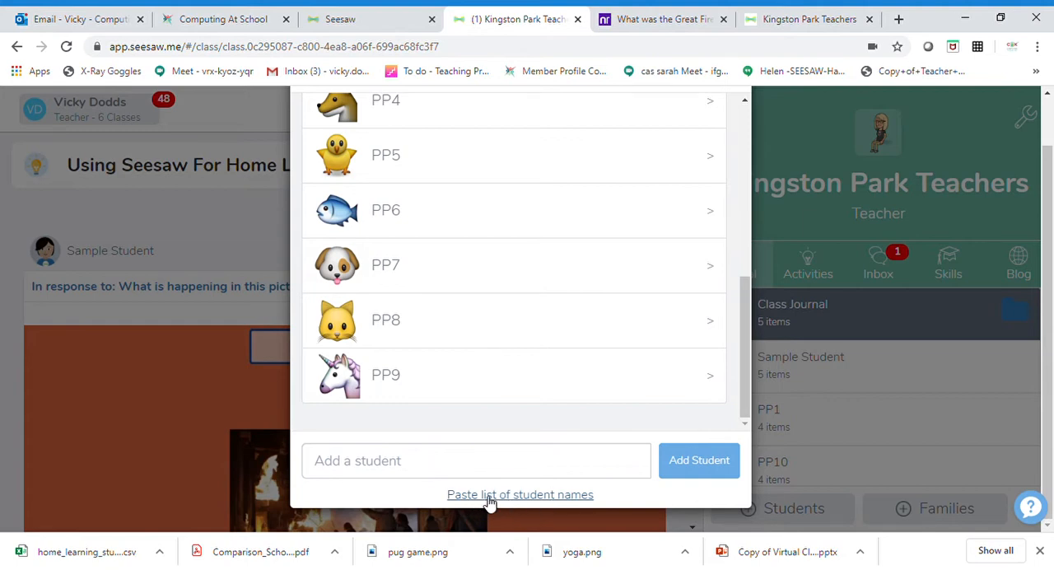
left_click(570, 497)
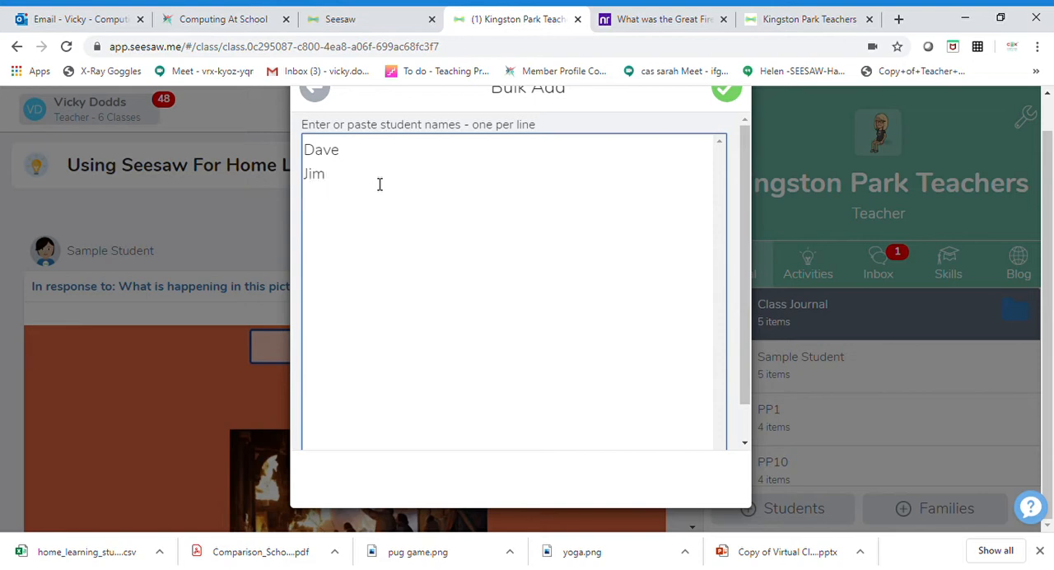
type("Dave Jim Sarah Jane Vicky")
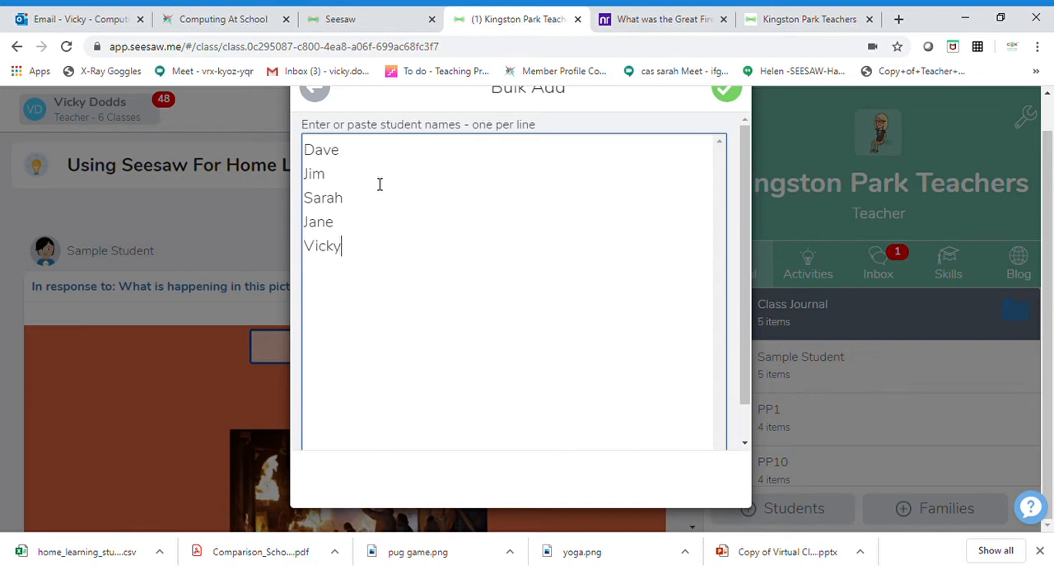
left_click(732, 95)
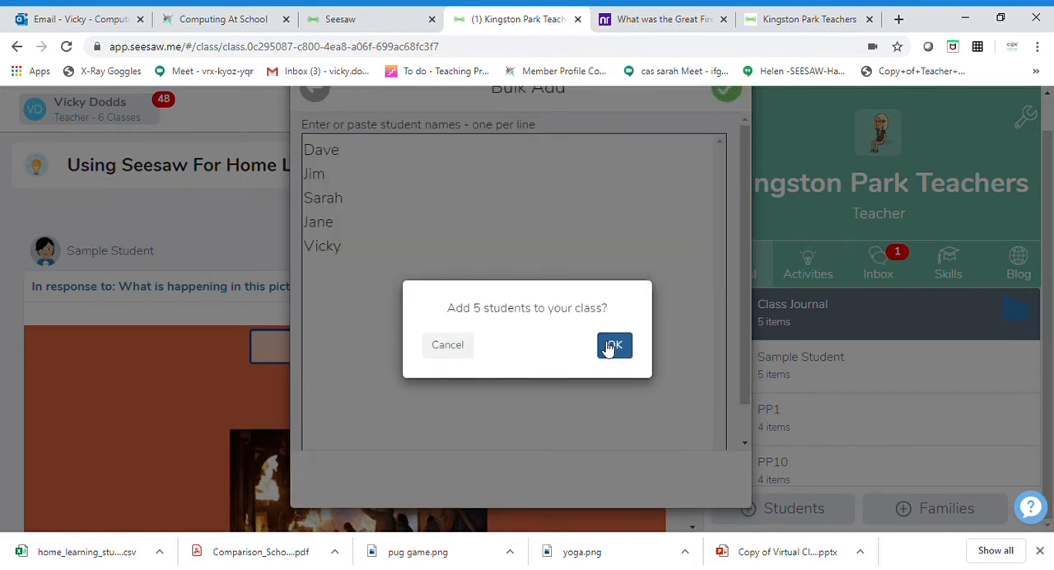
left_click(616, 346)
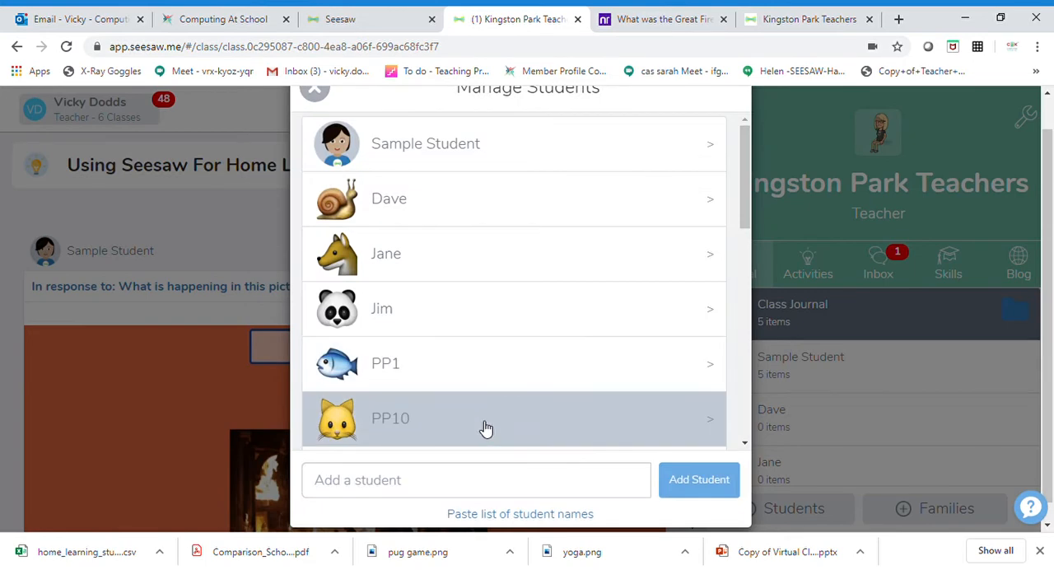
Add one more student to the class individually by first name.
left_click(419, 494)
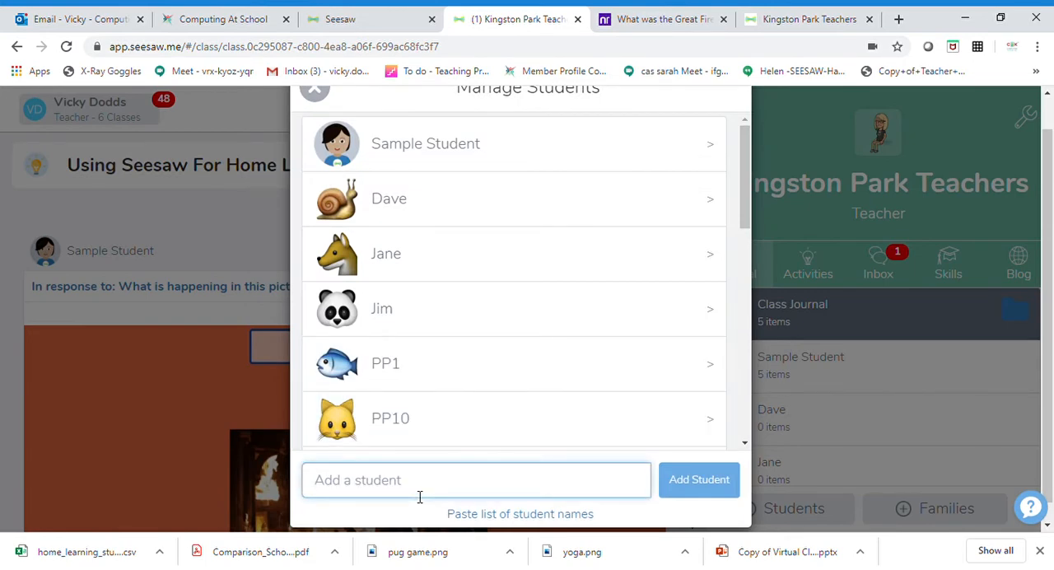
type("Ke")
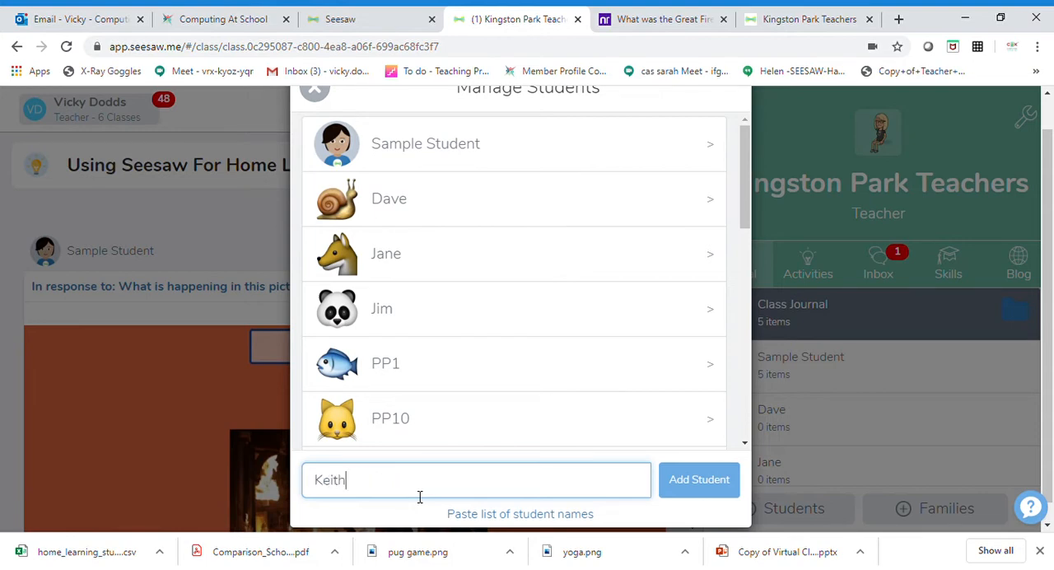
type("ith")
left_click(713, 495)
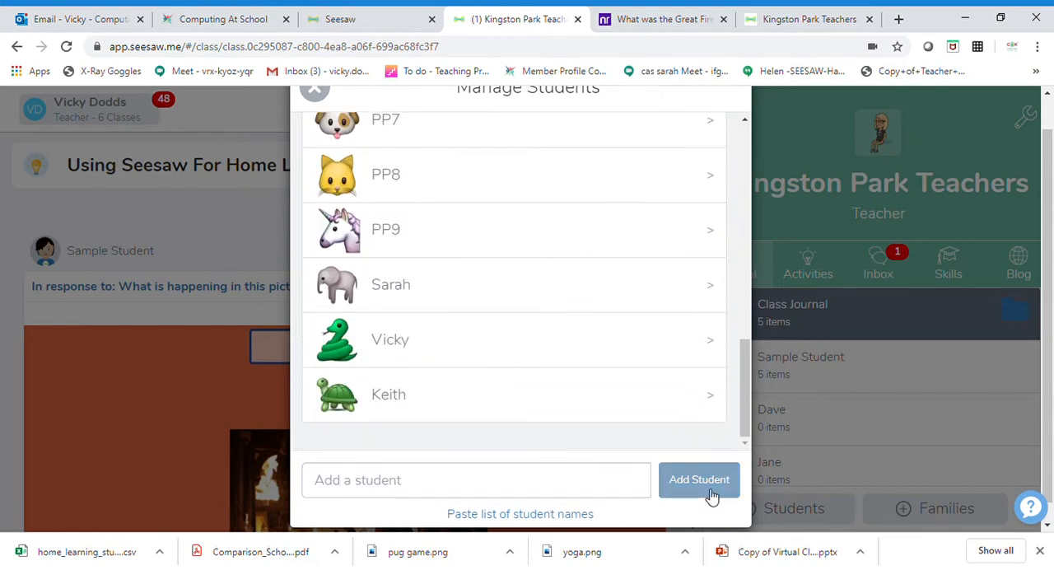
Permanently remove the individually added student from the class.
left_click(647, 395)
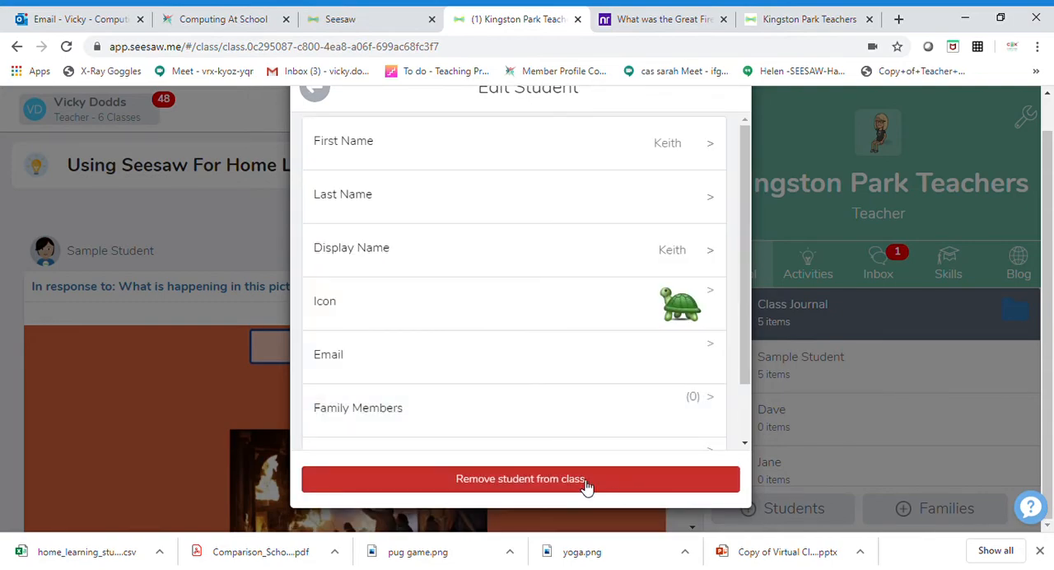
left_click(585, 482)
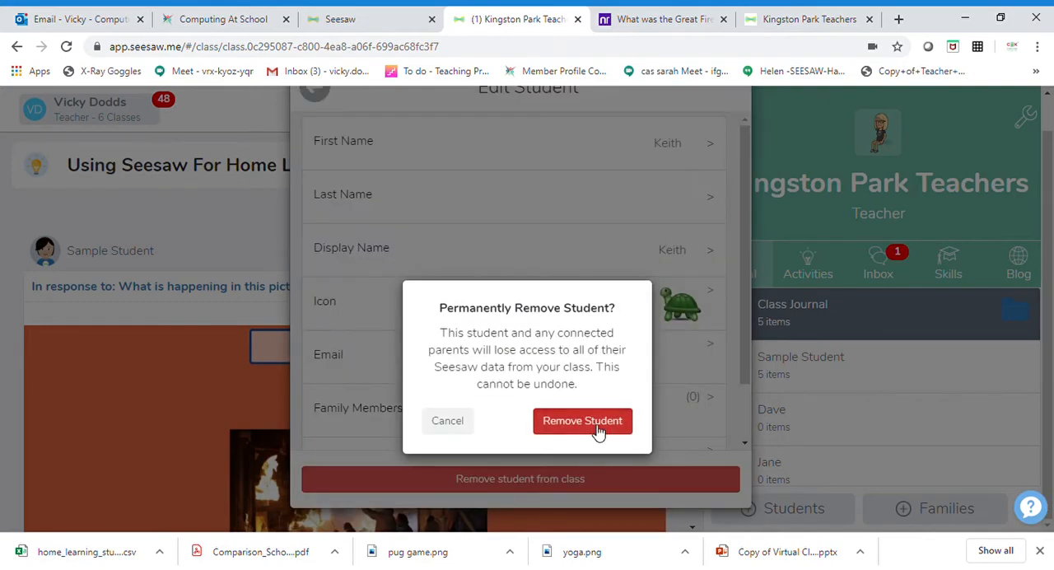
left_click(583, 419)
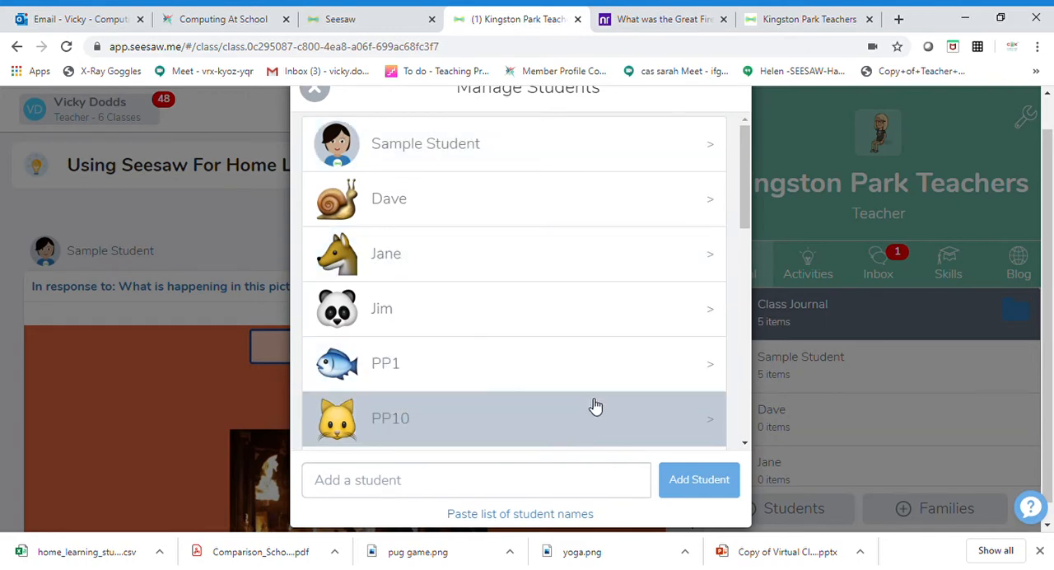
View the name and icon editing options of the newly added student with the fox icon, and return to the student list.
left_click(567, 267)
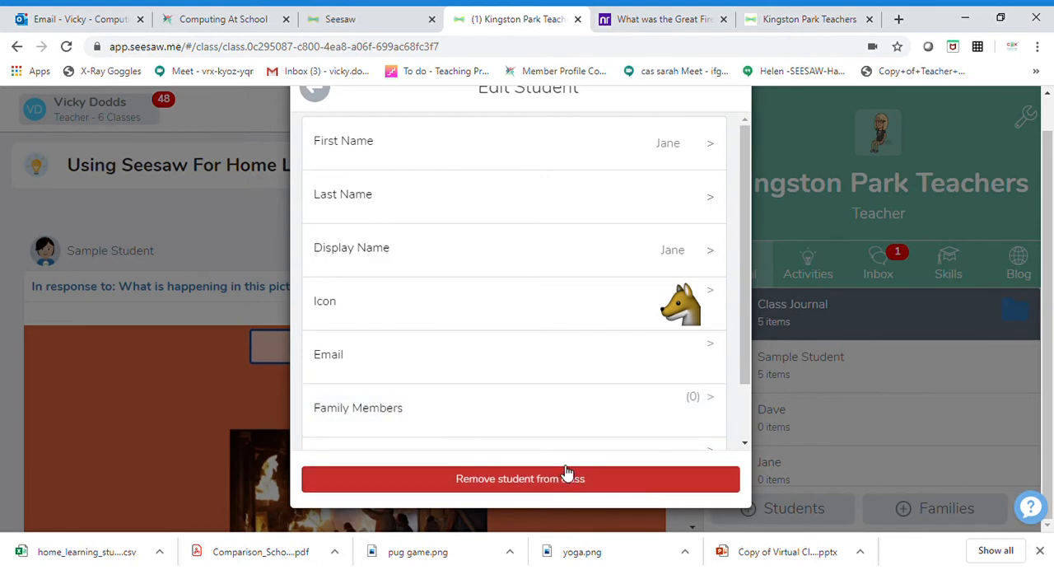
left_click(701, 194)
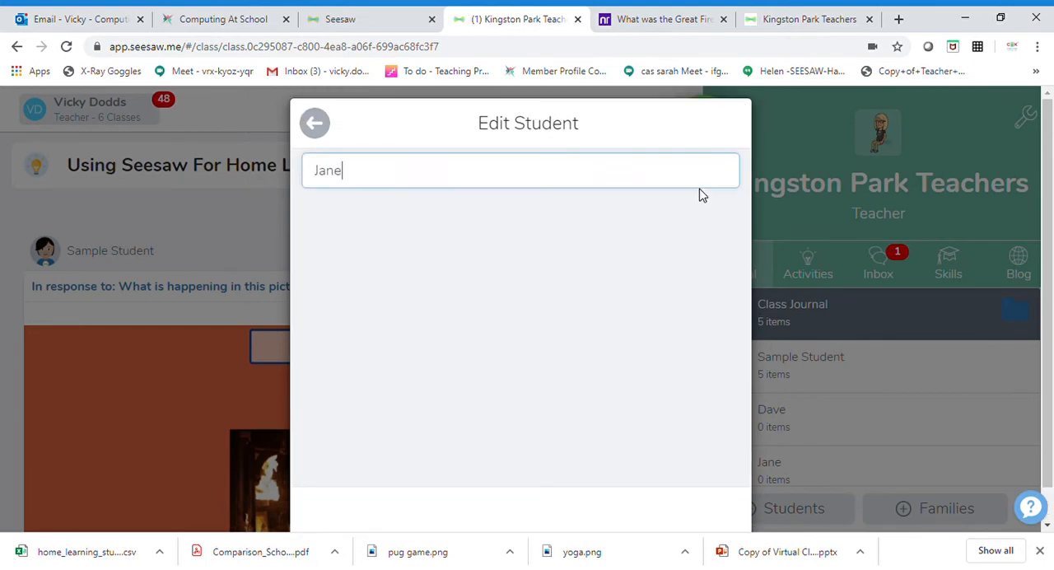
left_click(315, 123)
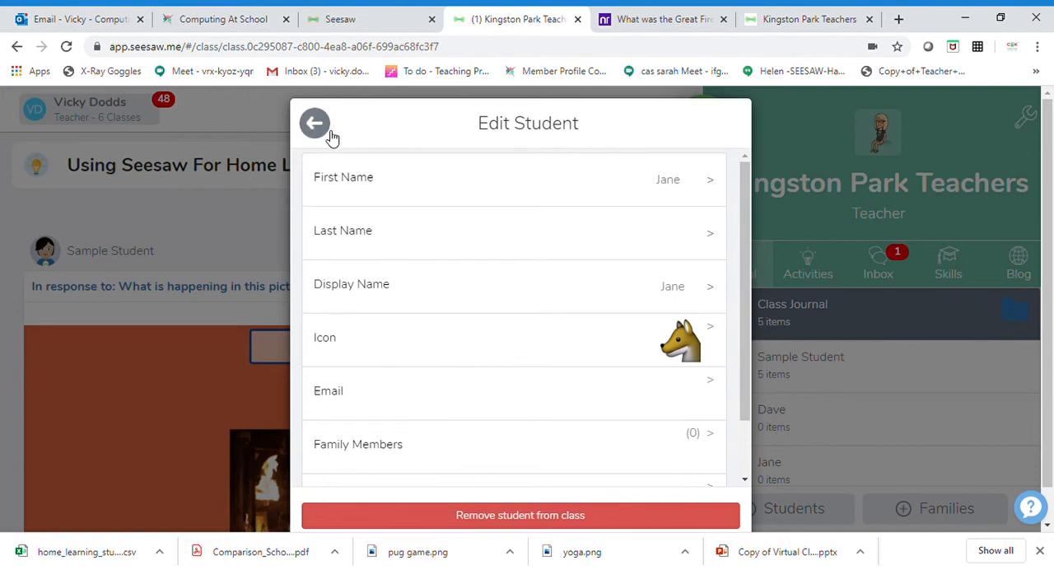
left_click(395, 345)
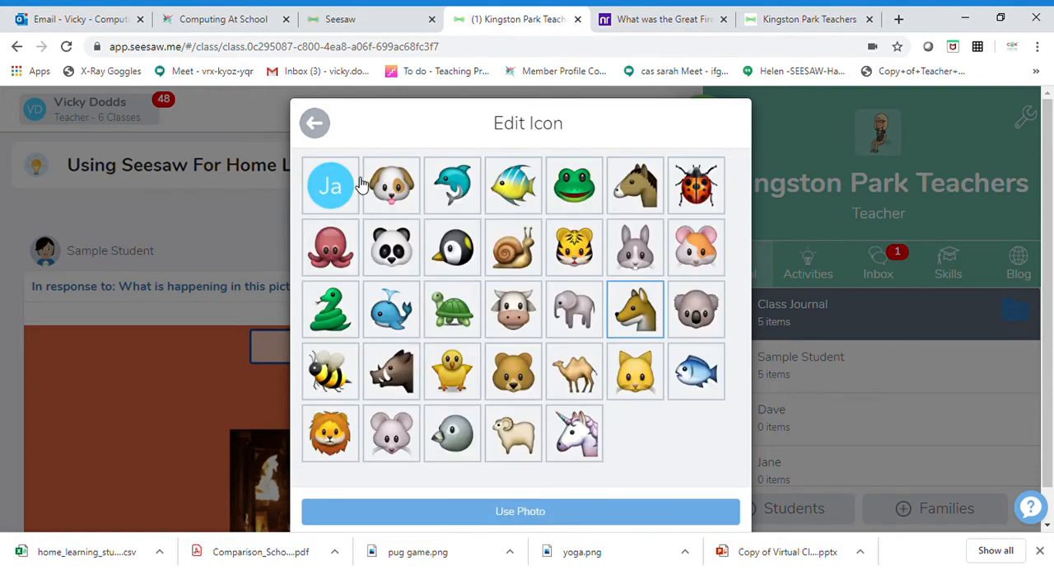
left_click(320, 137)
left_click(322, 135)
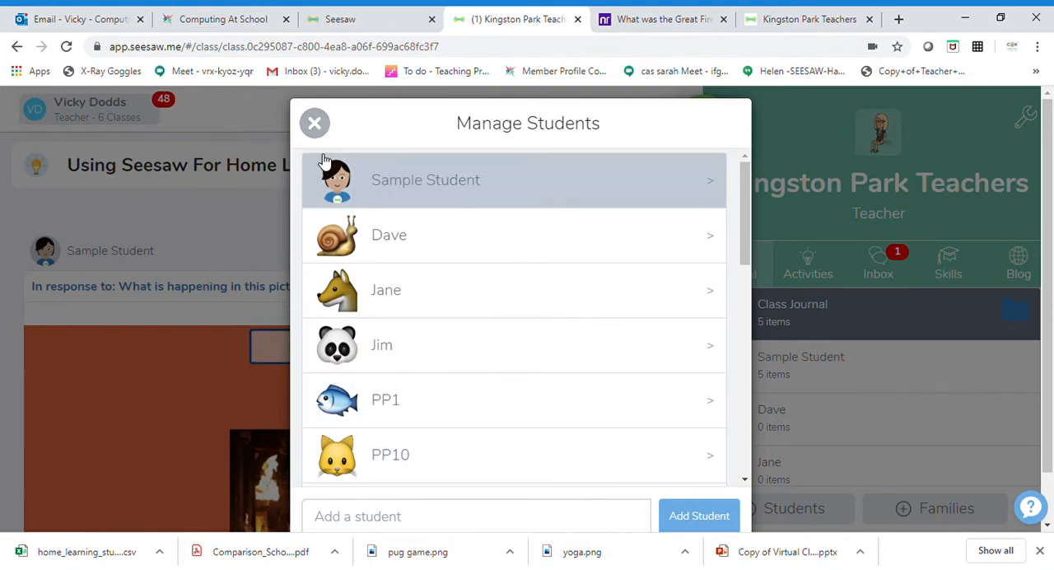
Close the student list and the student sign-in instructions to return to the class journal.
left_click(317, 127)
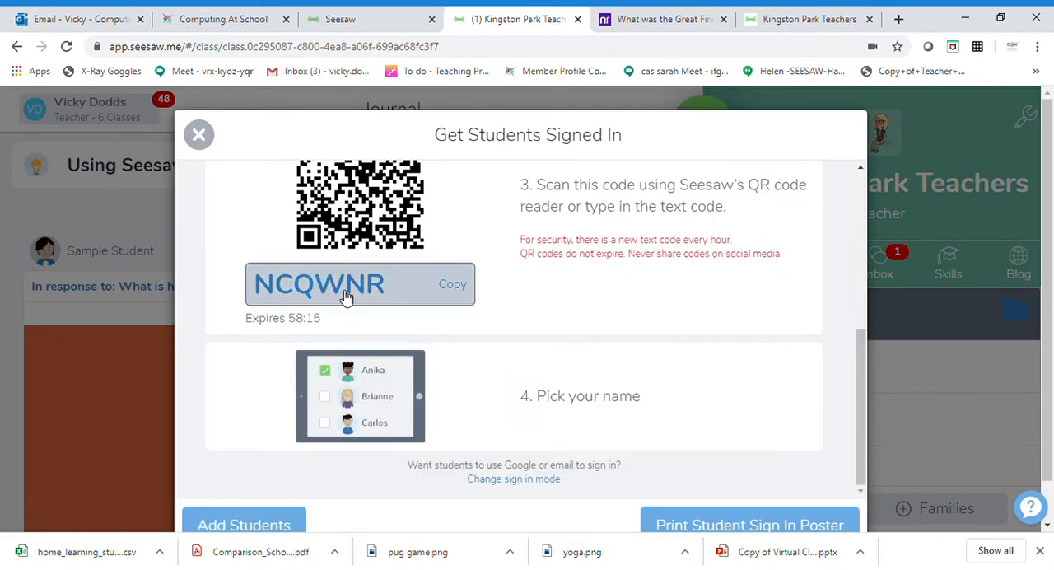
scroll(520, 418, "down", 1)
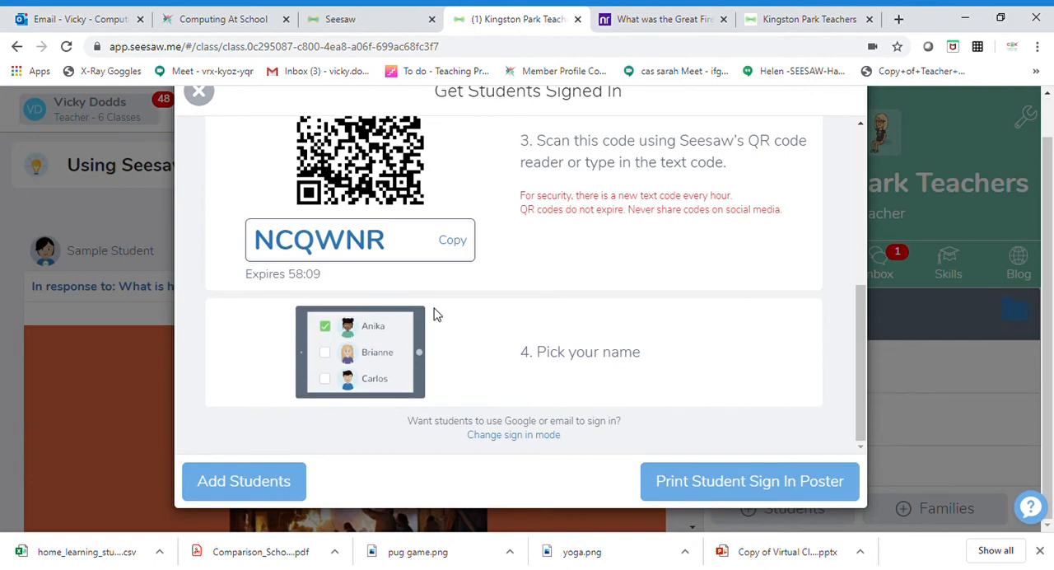
left_click(199, 93)
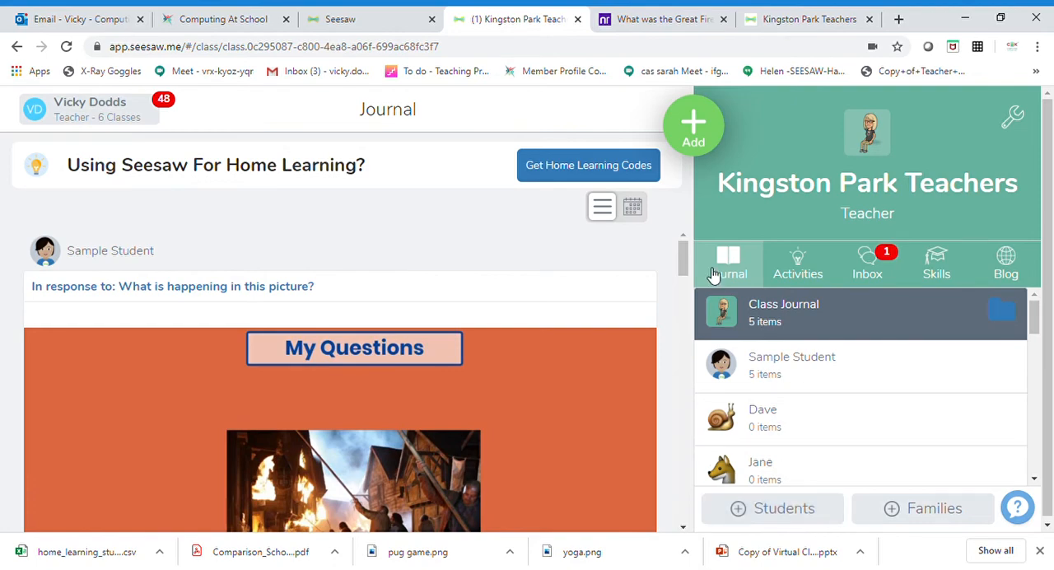
Download the home learning codes for the Kingston Park Teachers class as a CSV file.
left_click(619, 175)
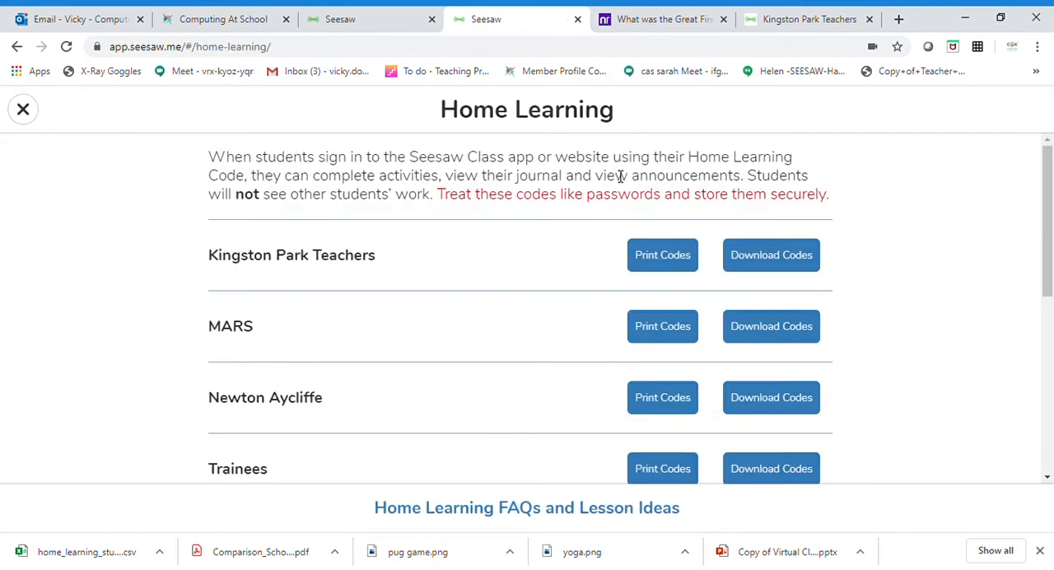
left_click_drag(377, 263, 210, 264)
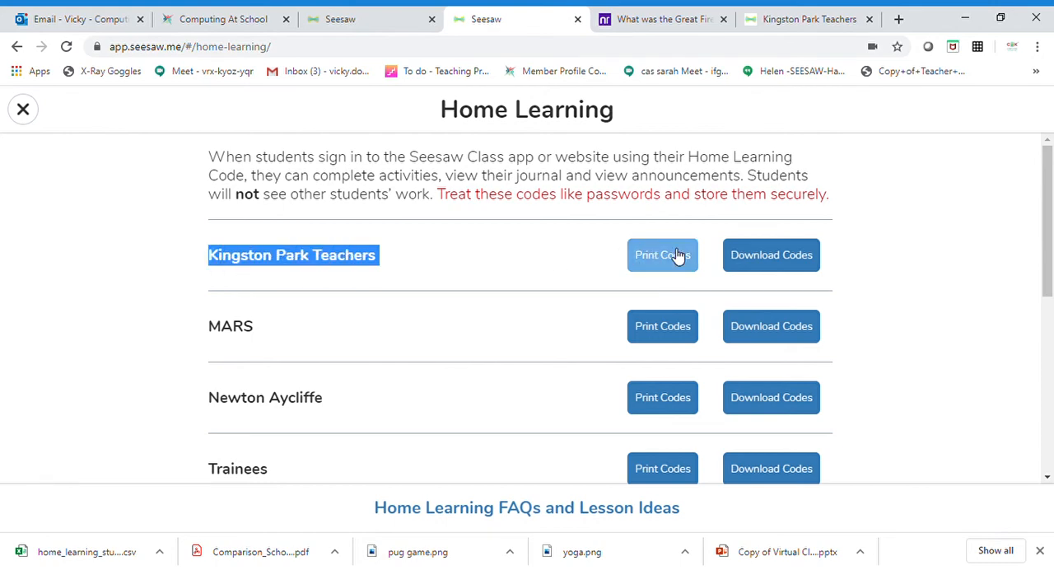
left_click(759, 263)
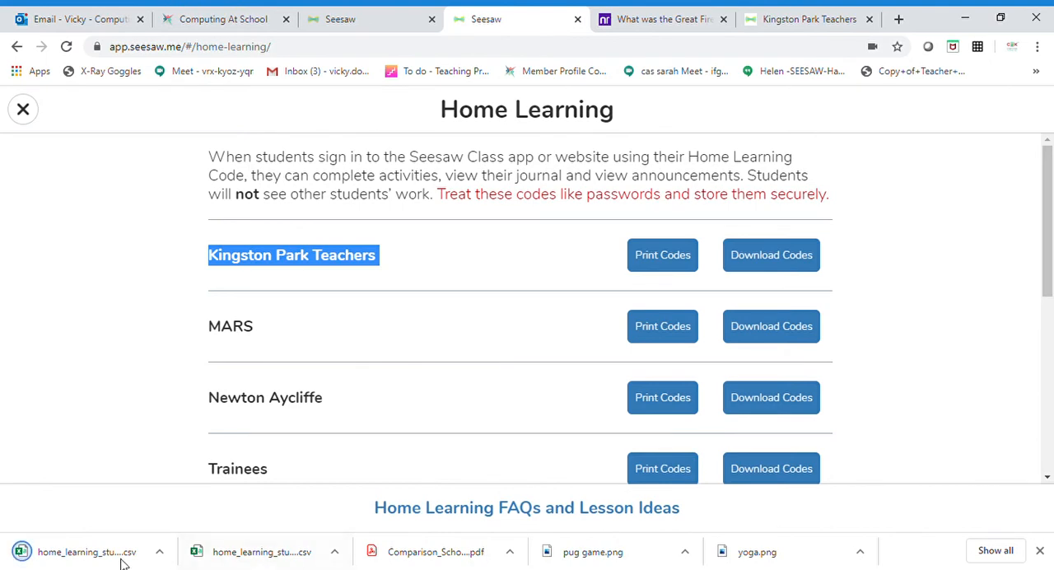
left_click(159, 556)
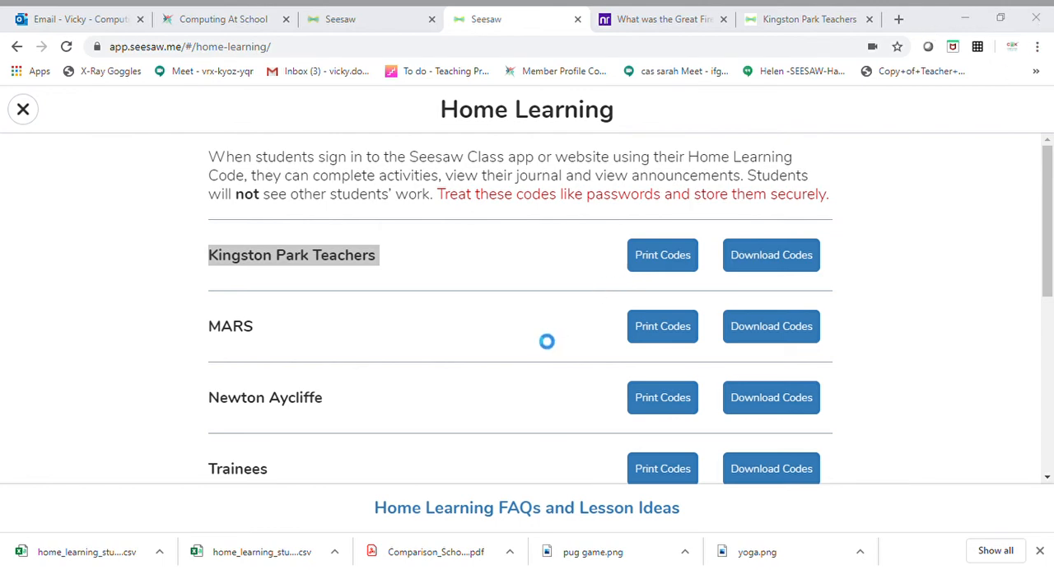
Open the printable home learning codes for Kingston Park Teachers and examine the first student's sign-in steps, text code and QR code.
left_click(657, 262)
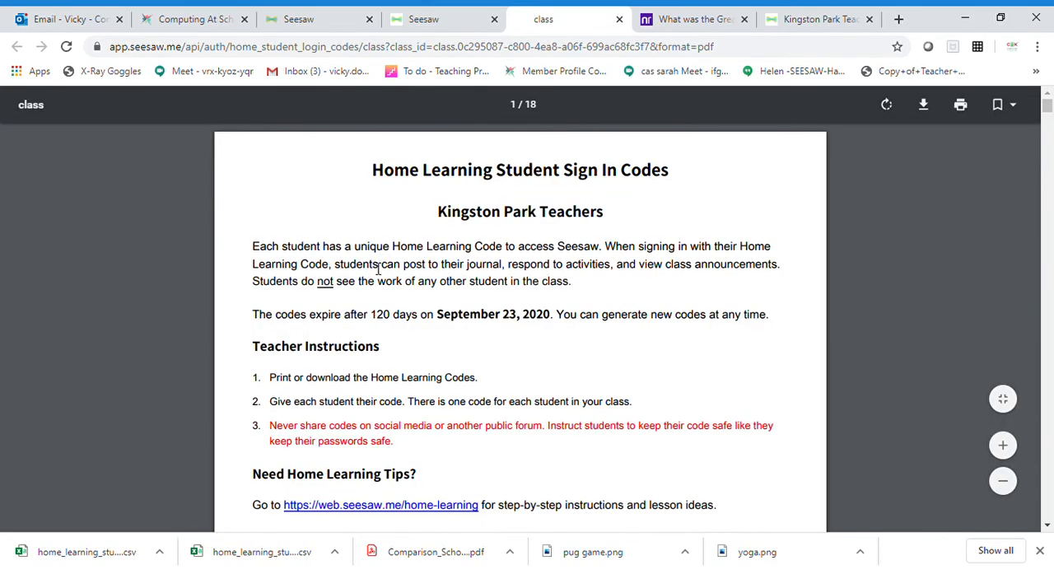
scroll(392, 313, "down", 10)
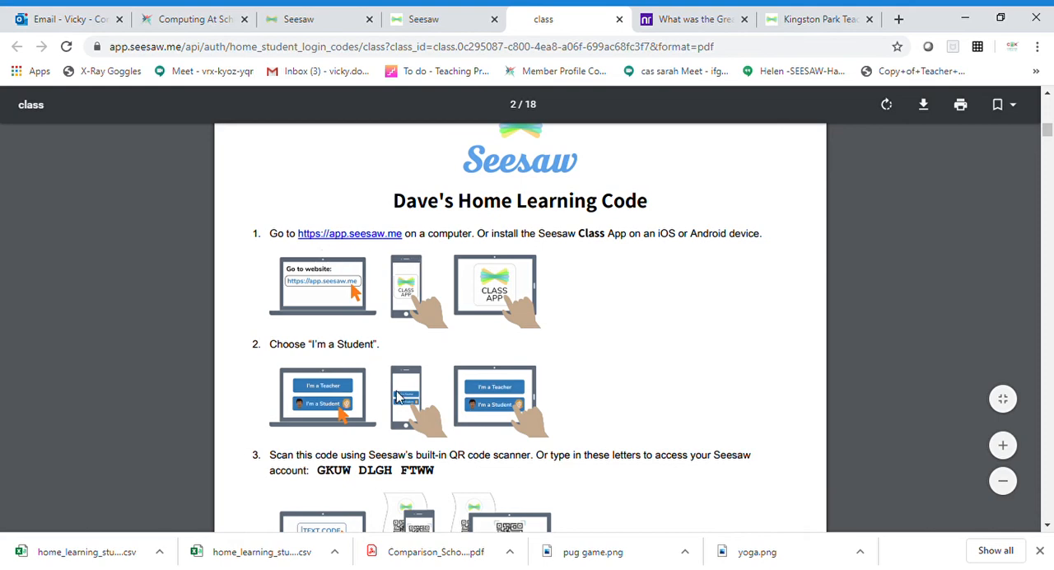
scroll(398, 396, "down", 2)
left_click_drag(312, 317, 452, 323)
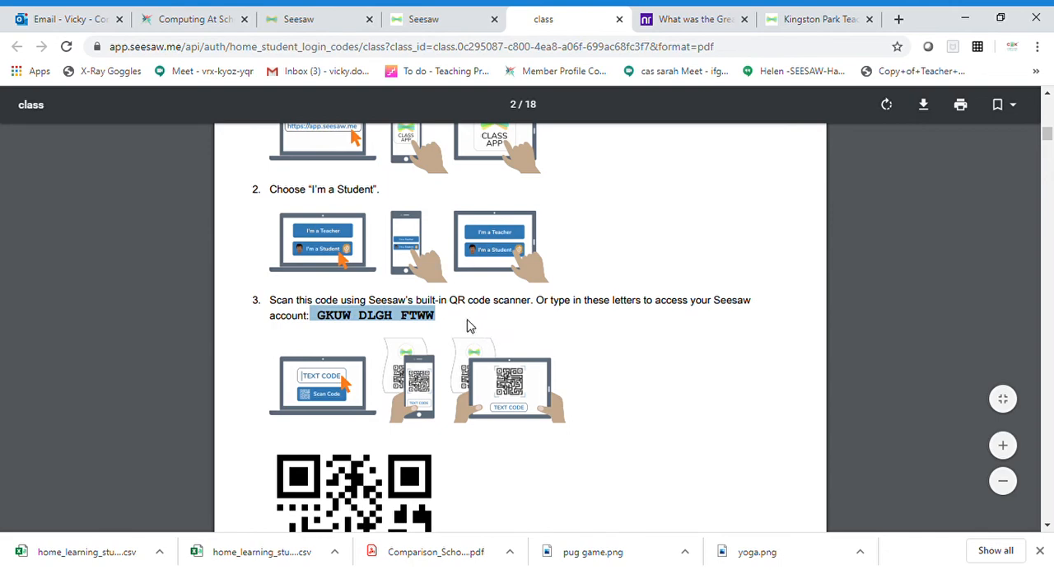
scroll(462, 346, "down", 2)
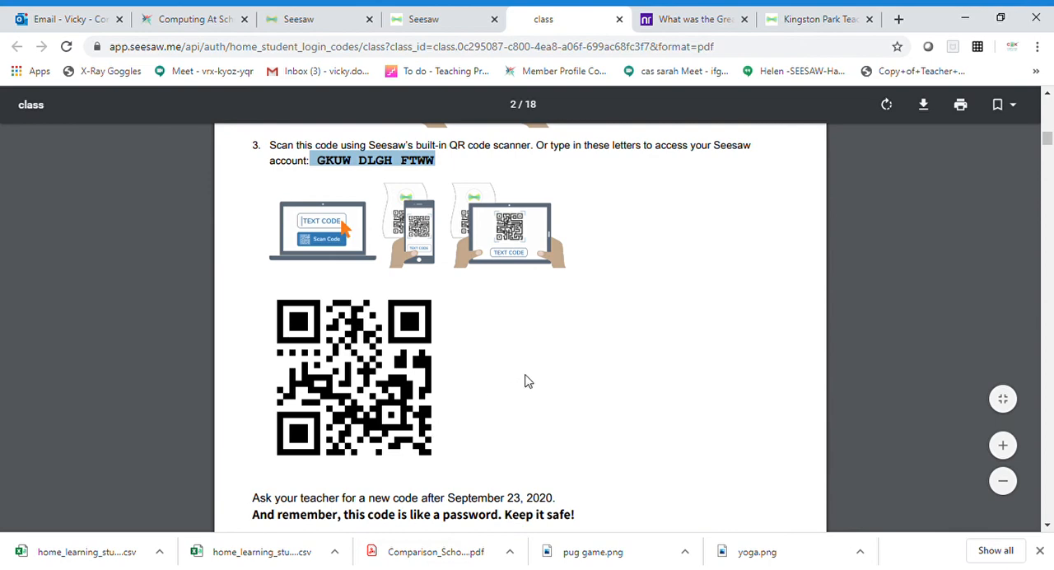
Look through the other students' home learning code pages in the printable document and return to the first student's page.
scroll(528, 382, "down", 1)
scroll(528, 381, "down", 8)
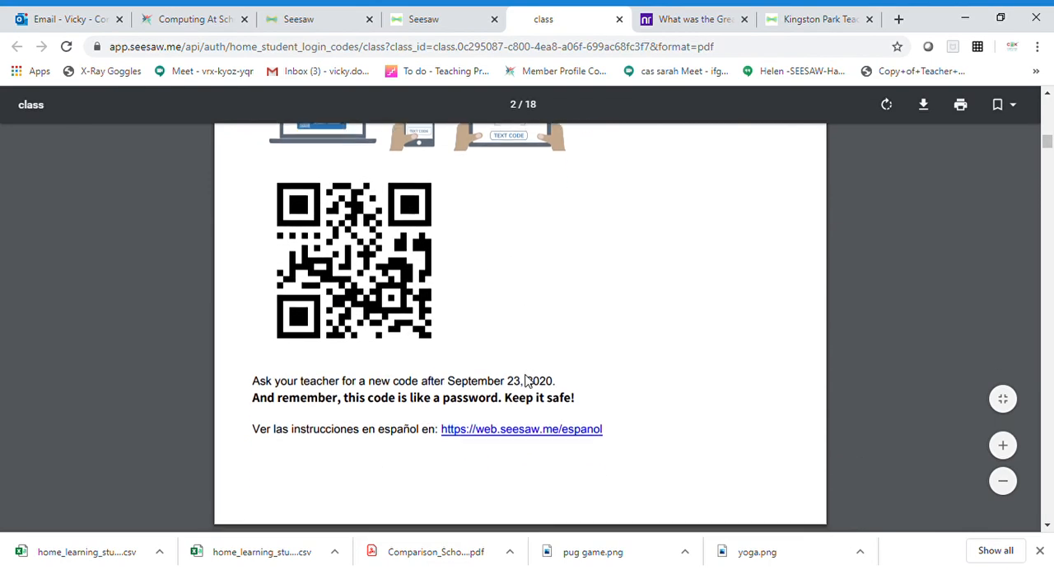
scroll(527, 381, "down", 15)
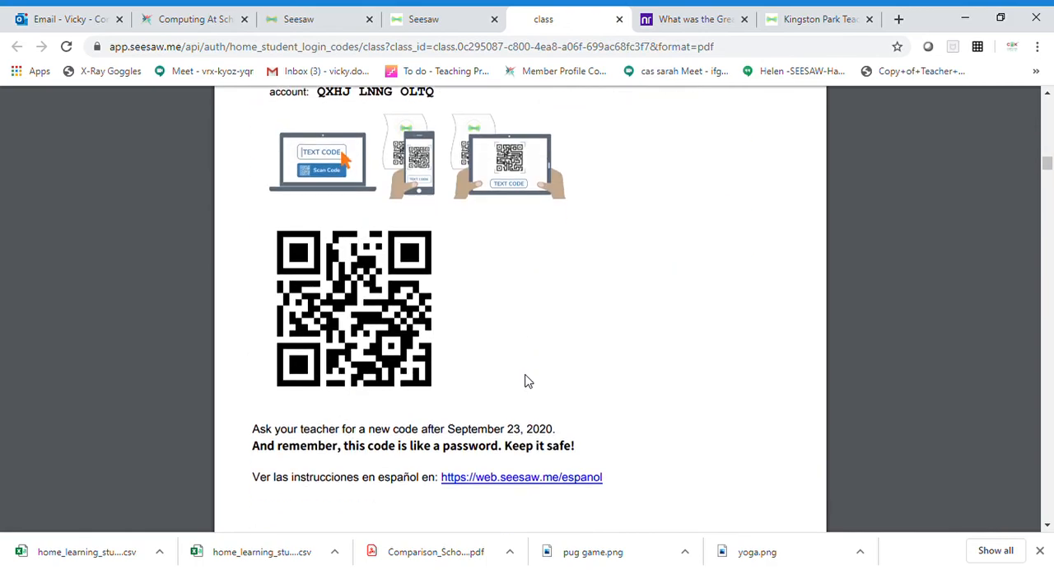
scroll(527, 379, "down", 3)
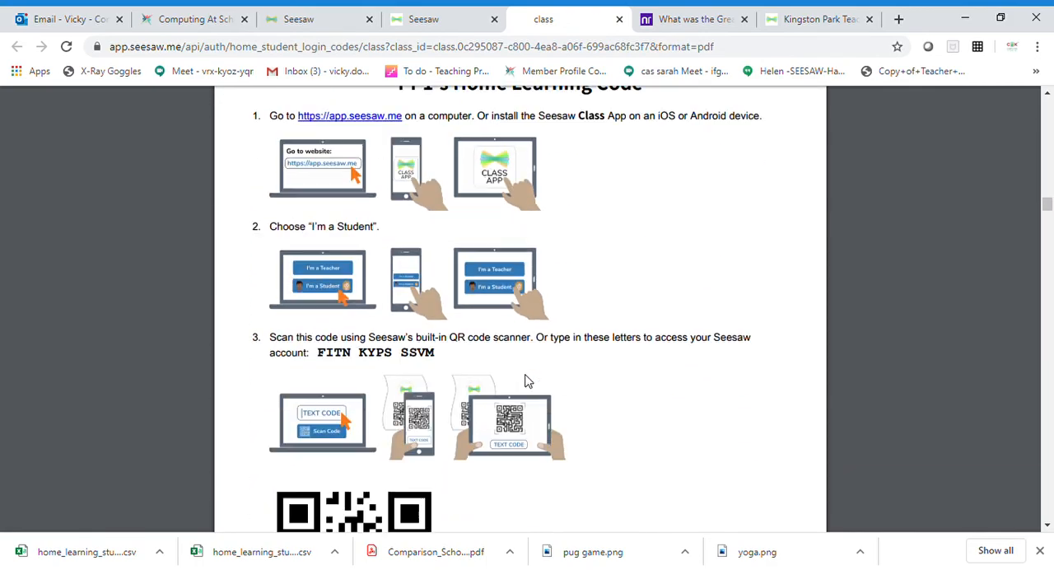
scroll(683, 282, "up", 5)
scroll(682, 281, "up", 12)
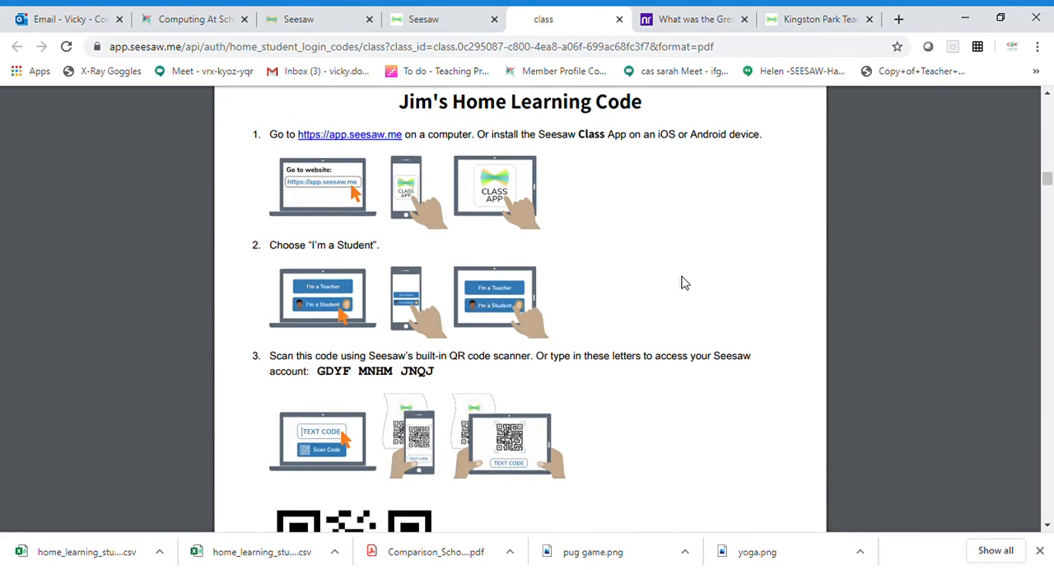
scroll(654, 278, "down", 3)
scroll(654, 278, "up", 15)
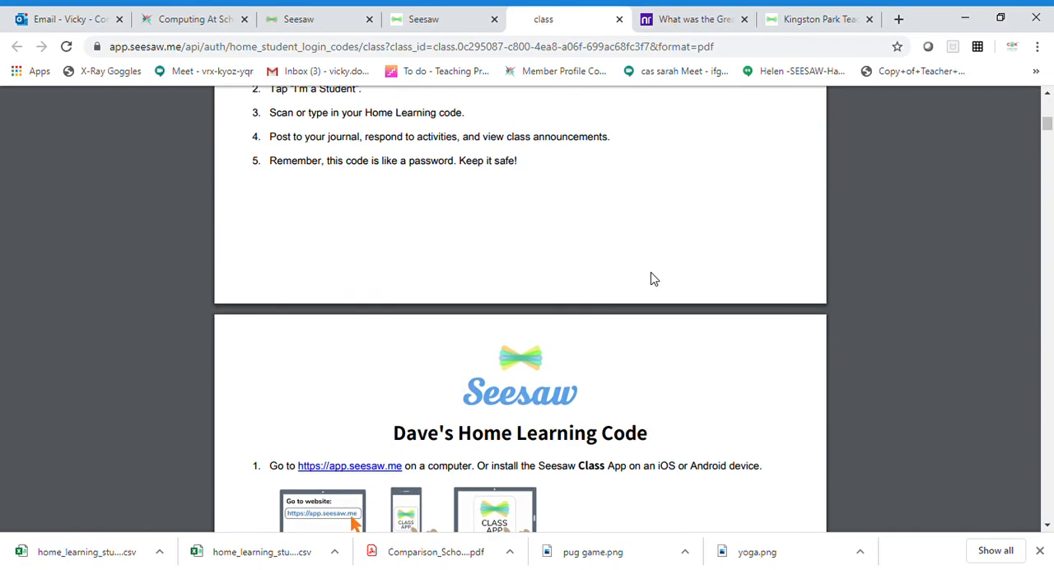
scroll(654, 279, "down", 10)
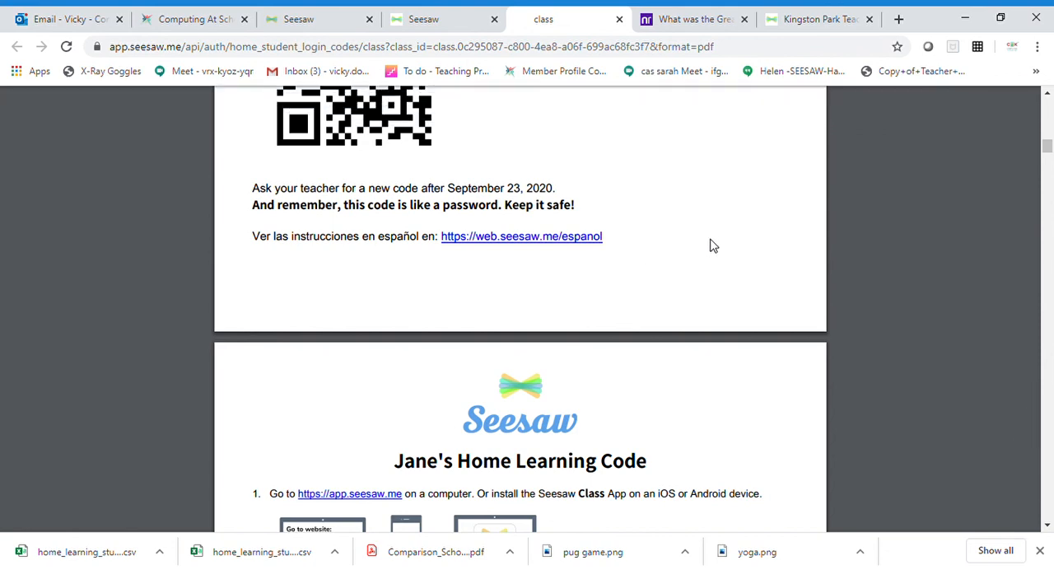
scroll(714, 245, "up", 5)
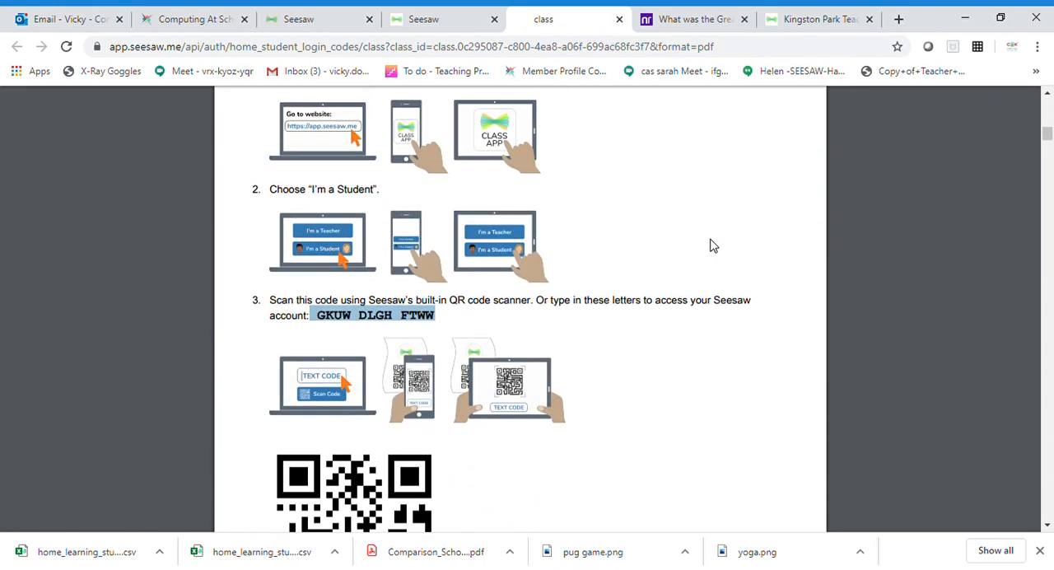